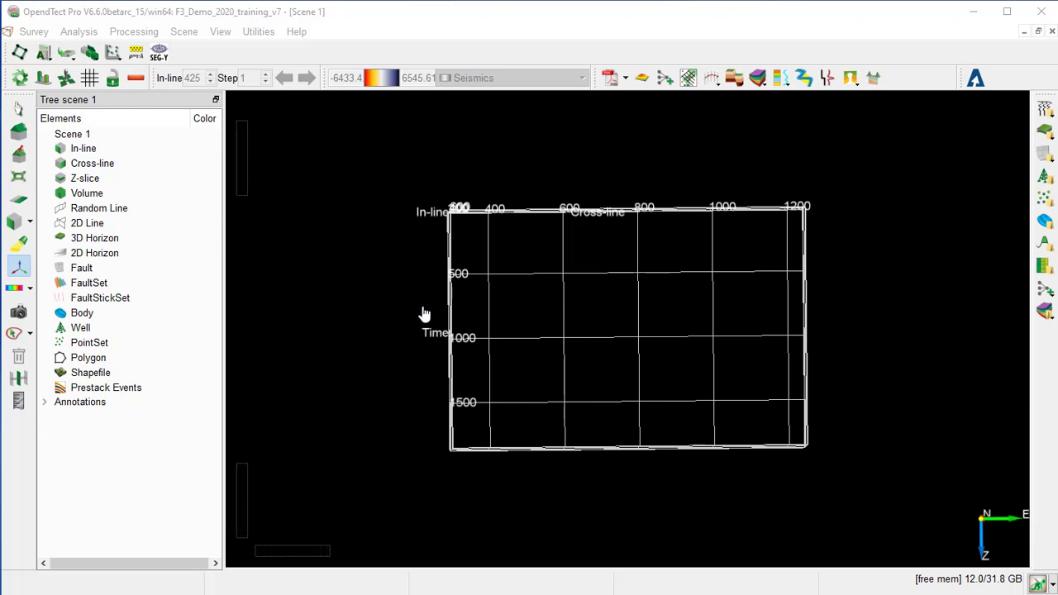
# Step: Start a 3D Create Steering Cube setup with 1 Original Seismics as the input cube
pyautogui.click(133, 33)
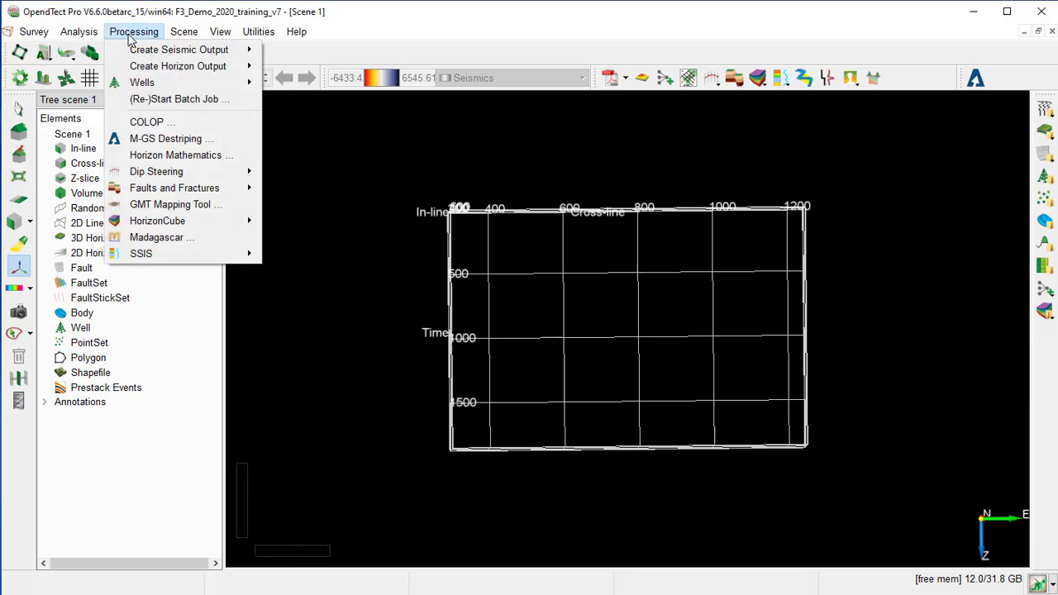
pyautogui.moveTo(181, 171)
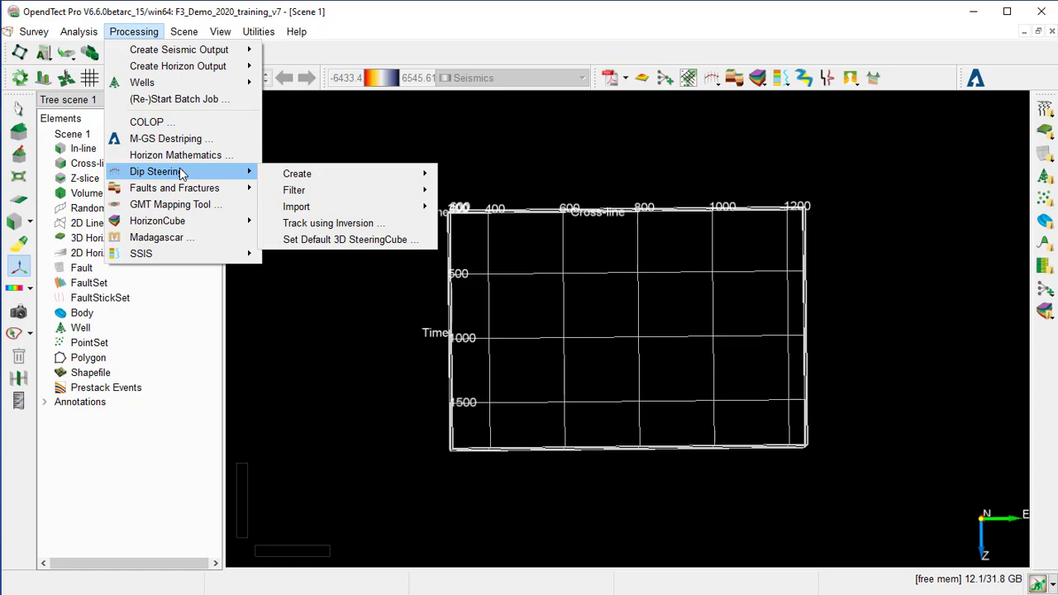
pyautogui.moveTo(331, 178)
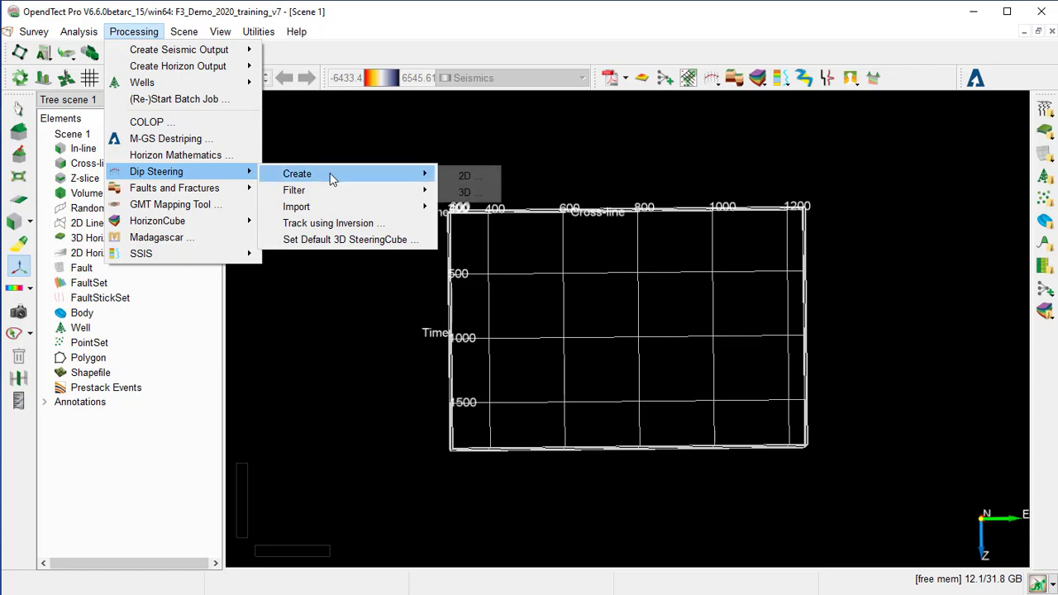
pyautogui.click(466, 192)
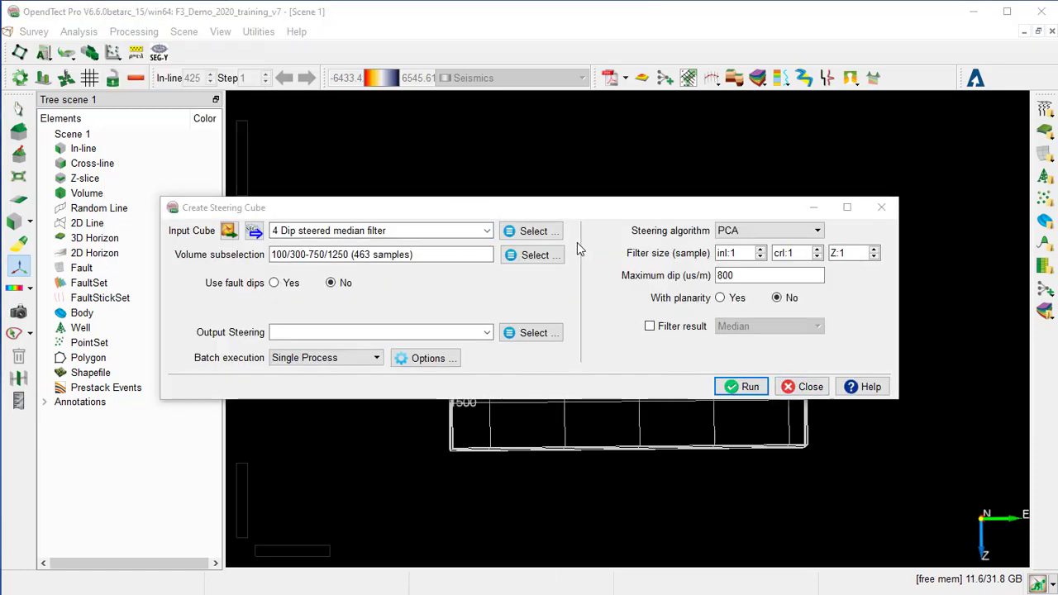
pyautogui.click(533, 230)
pyautogui.scroll(1, 527, 279)
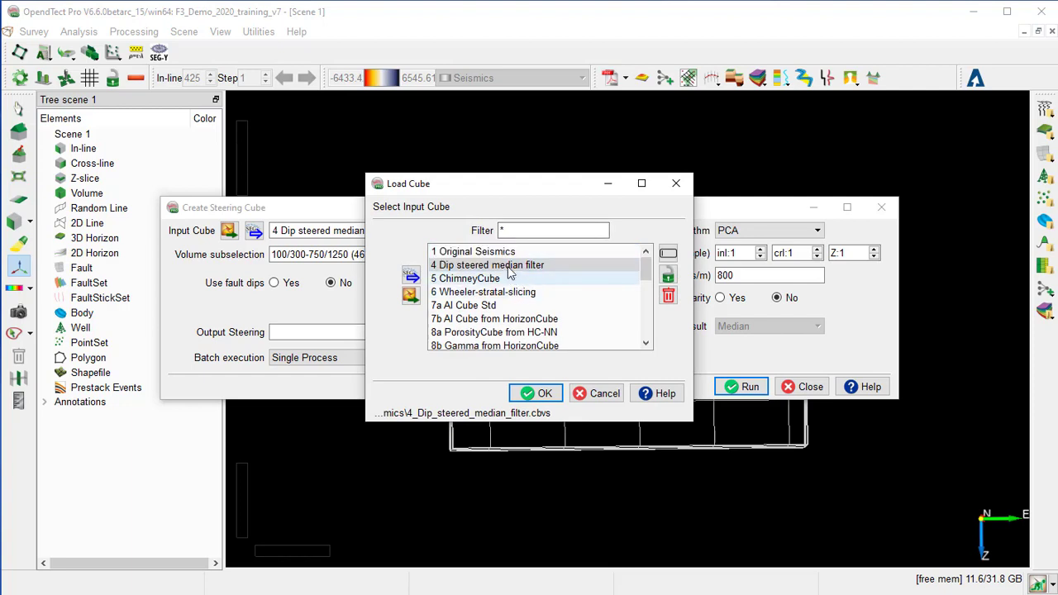
pyautogui.click(487, 252)
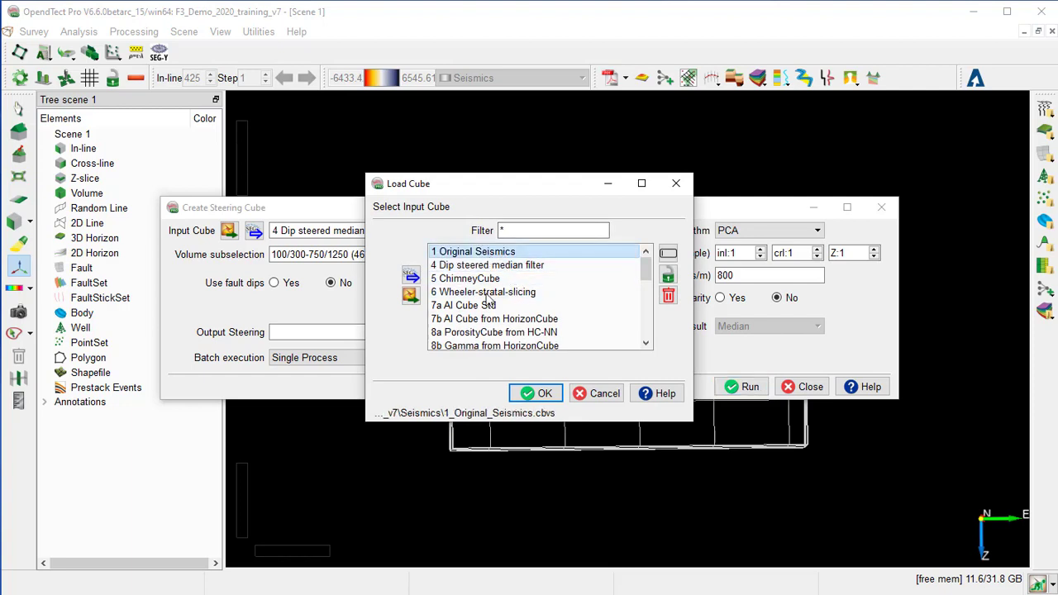
pyautogui.click(536, 394)
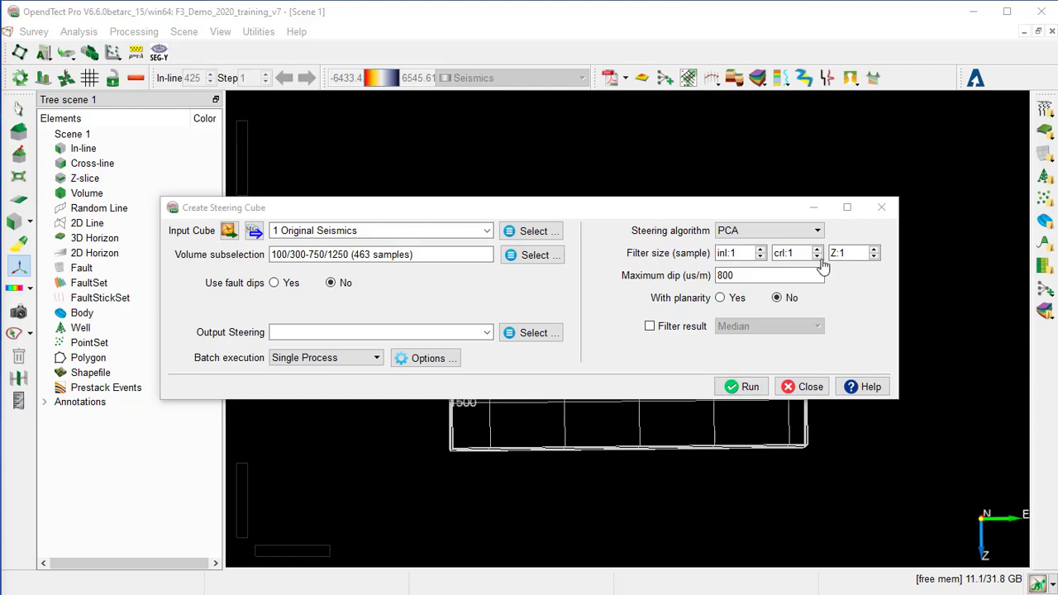
# Step: Keep maximum dip at 800 and enable Median result filtering with stepout 2/2/5
pyautogui.click(767, 276)
pyautogui.click(650, 326)
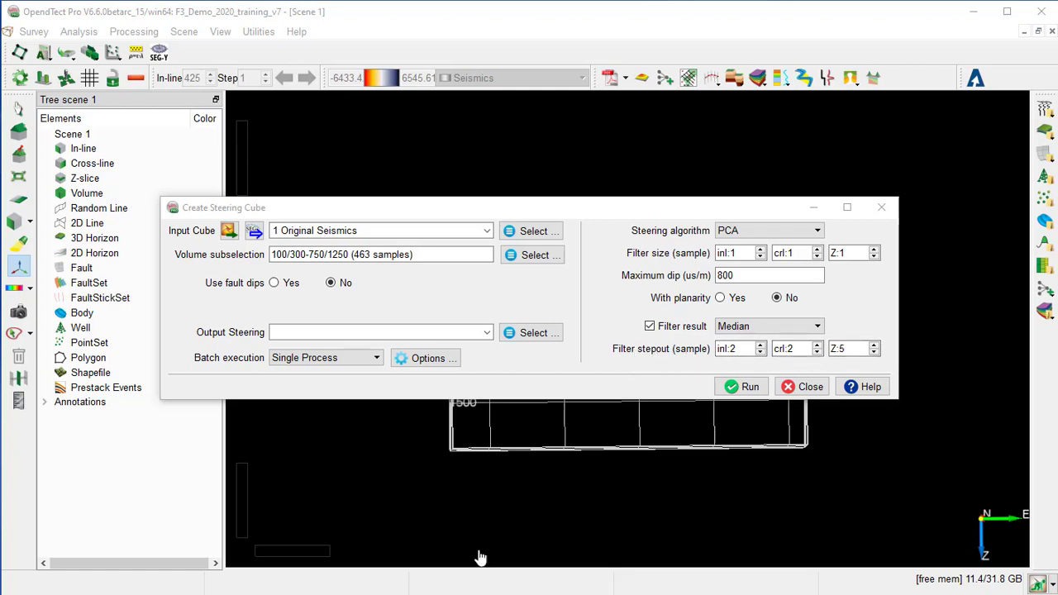
pyautogui.click(650, 325)
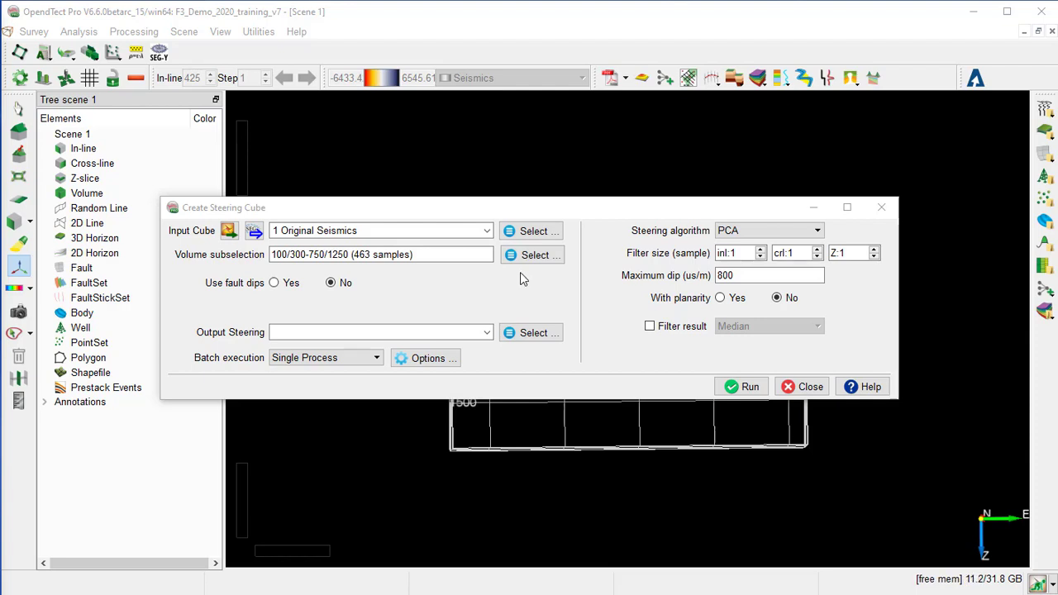
pyautogui.press('space')
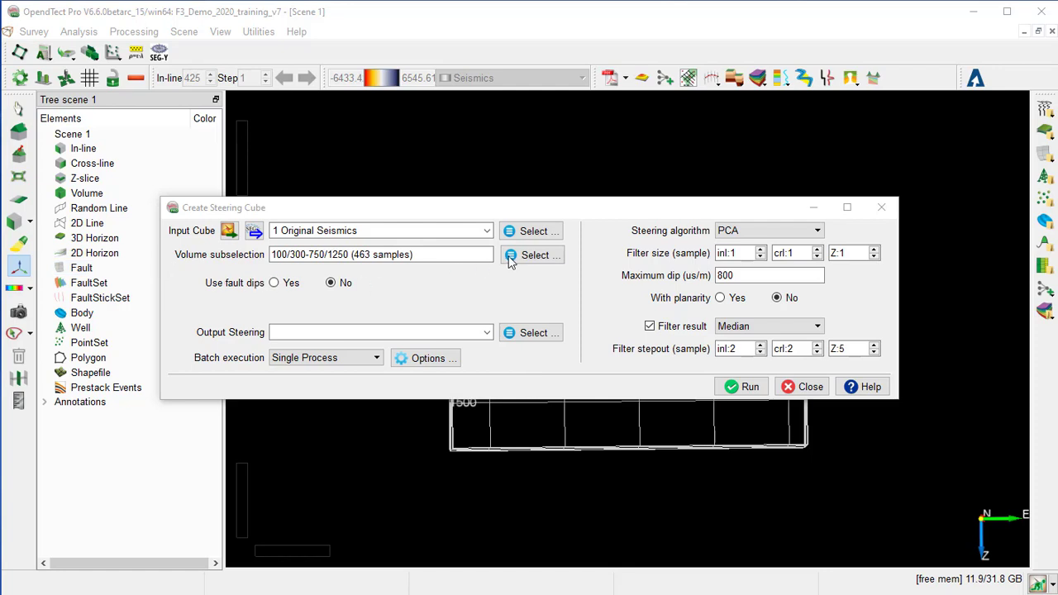
# Step: Restrict the processed volume to inlines 420 to 430
pyautogui.click(538, 255)
pyautogui.doubleClick(494, 290)
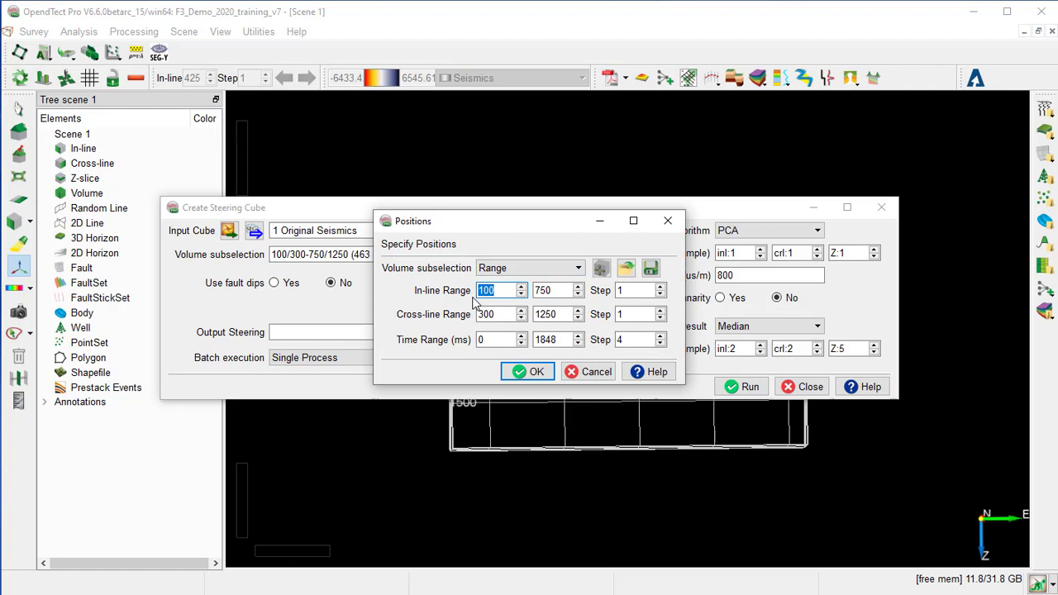
pyautogui.write('420')
pyautogui.press('Tab')
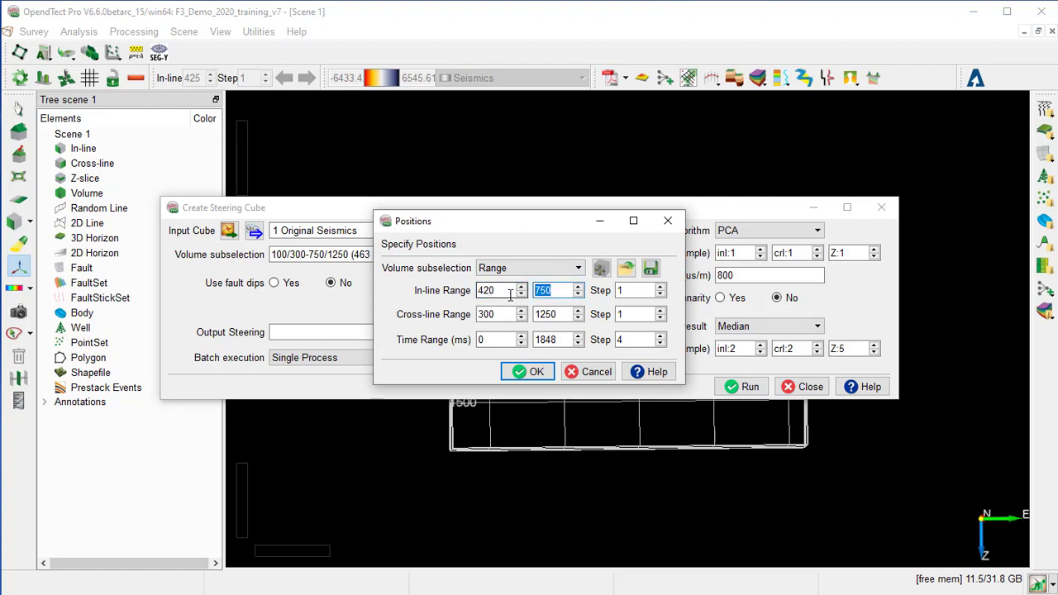
pyautogui.write('430')
pyautogui.click(535, 371)
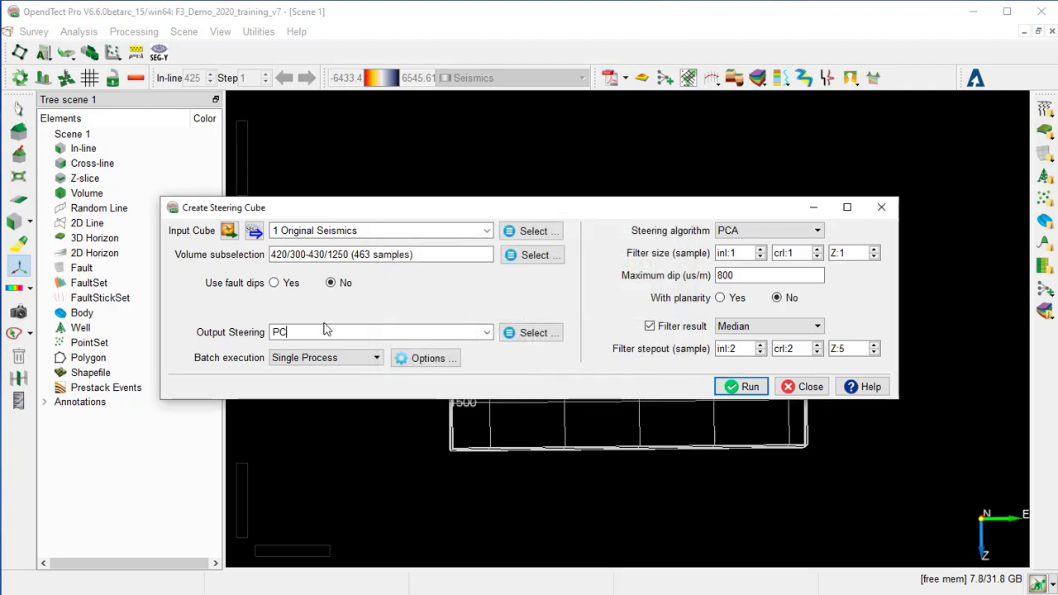
# Step: Name the output steering cube PCA111_MF225, run the computation, and dismiss the finished report
pyautogui.click(325, 329)
pyautogui.write('PCA111_MF225')
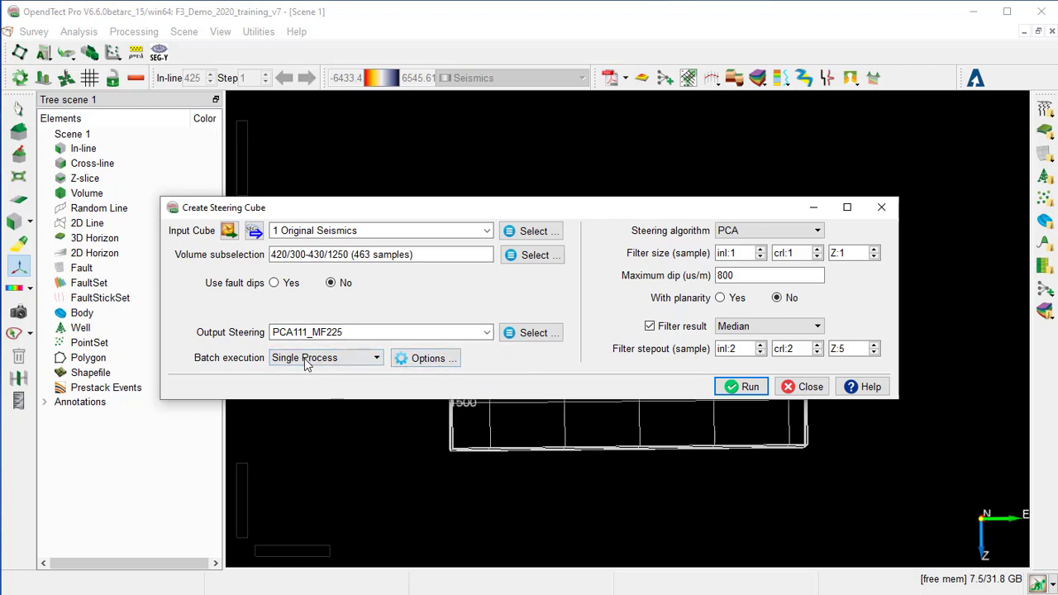
pyautogui.click(751, 389)
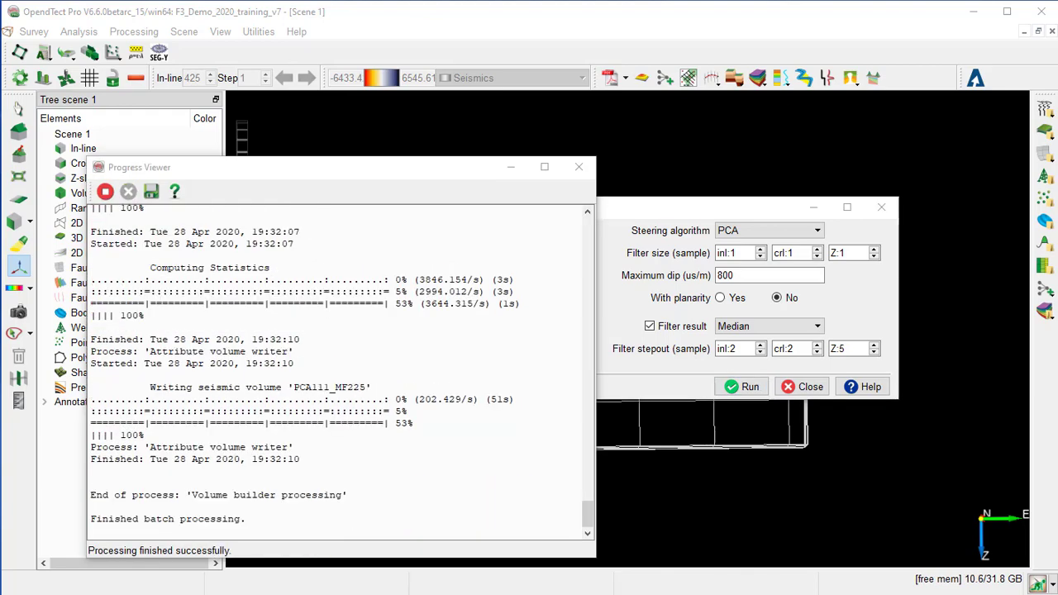
pyautogui.click(105, 192)
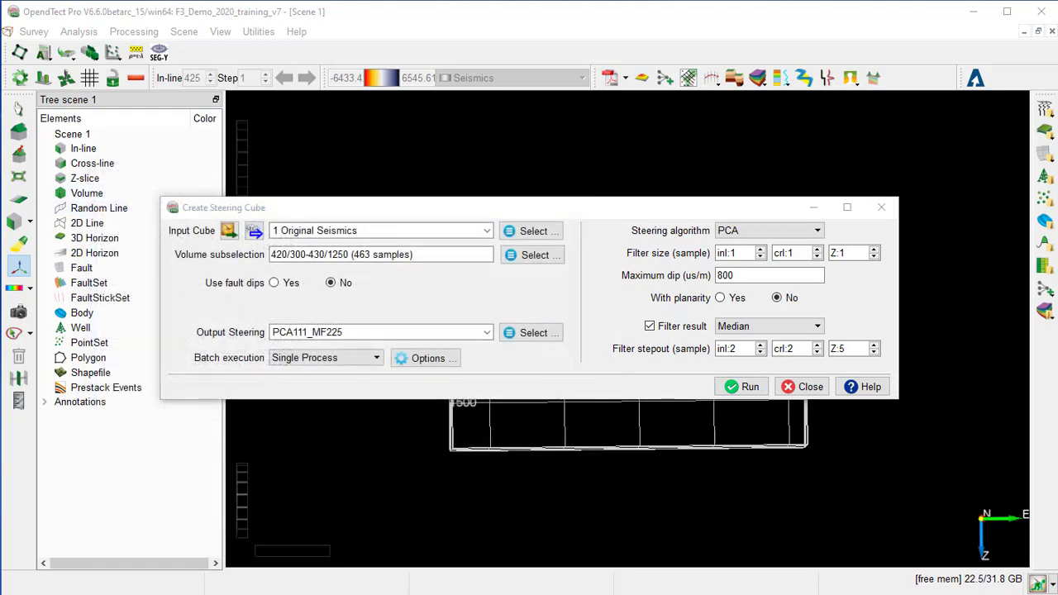
# Step: Close the steering setup and add inline 425 with default seismic data
pyautogui.click(803, 386)
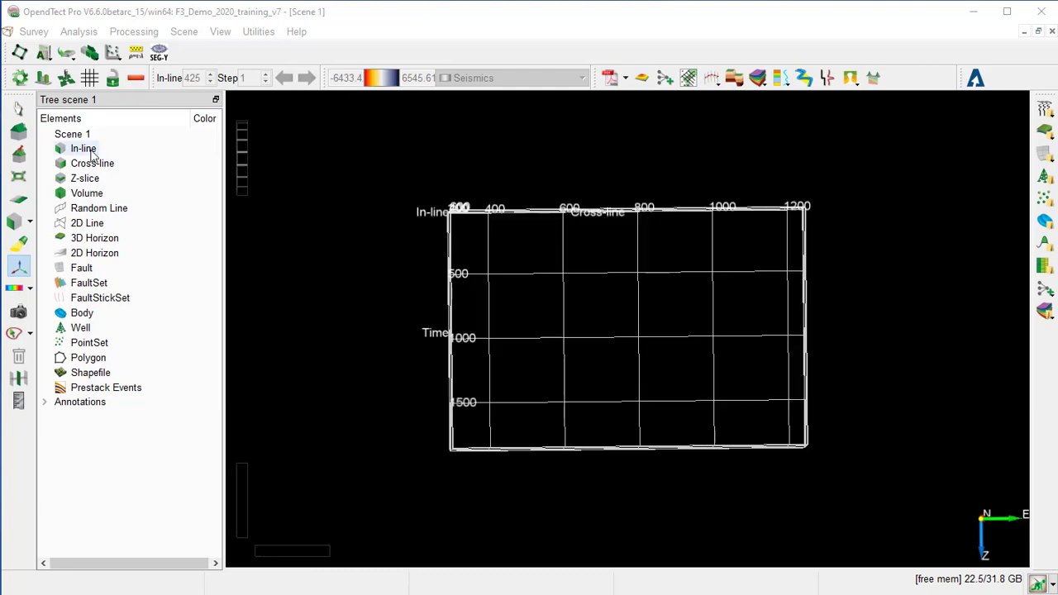
pyautogui.rightClick(91, 150)
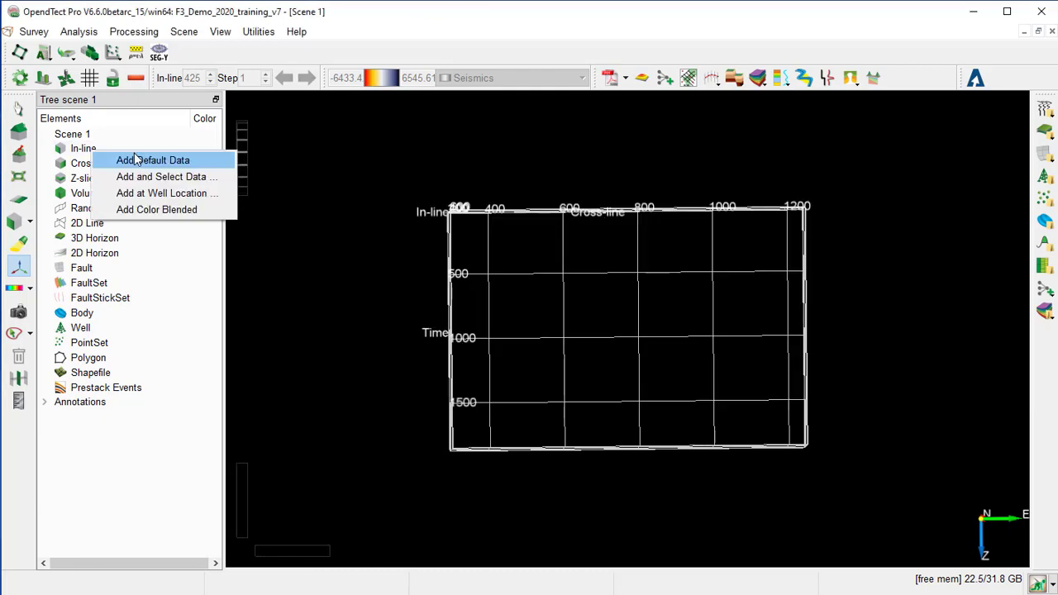
pyautogui.click(141, 162)
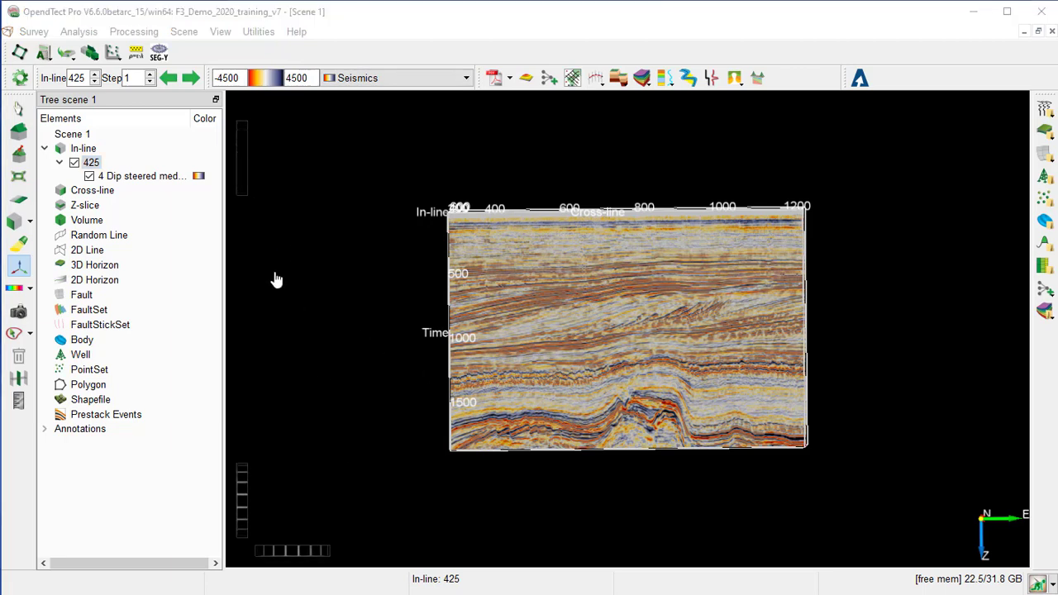
# Step: Add an attribute layer to inline 425 using the PCA111_MF225 steering cube
pyautogui.click(91, 163)
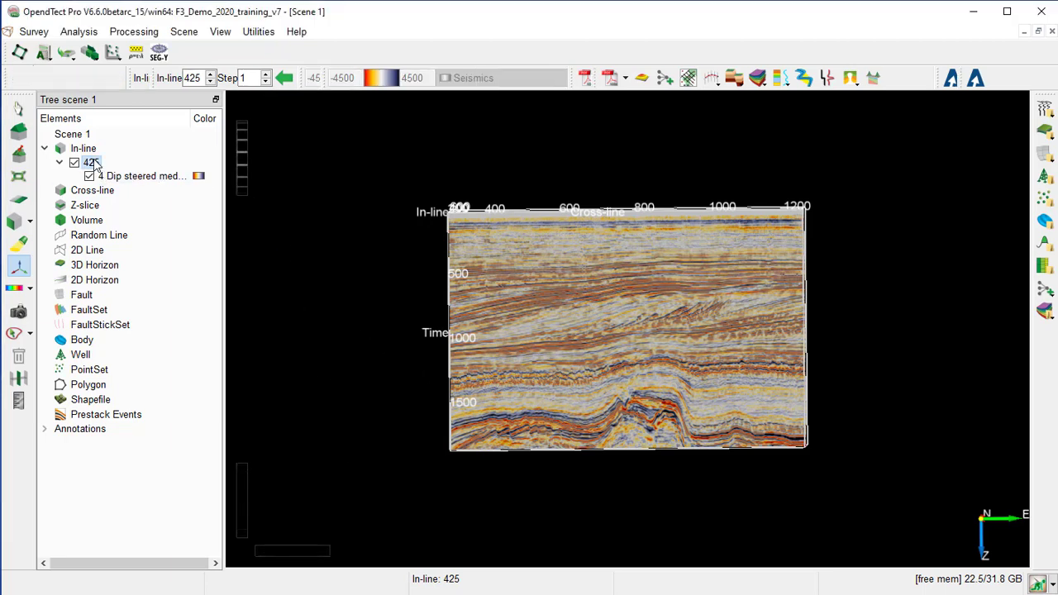
pyautogui.rightClick(95, 163)
pyautogui.moveTo(134, 172)
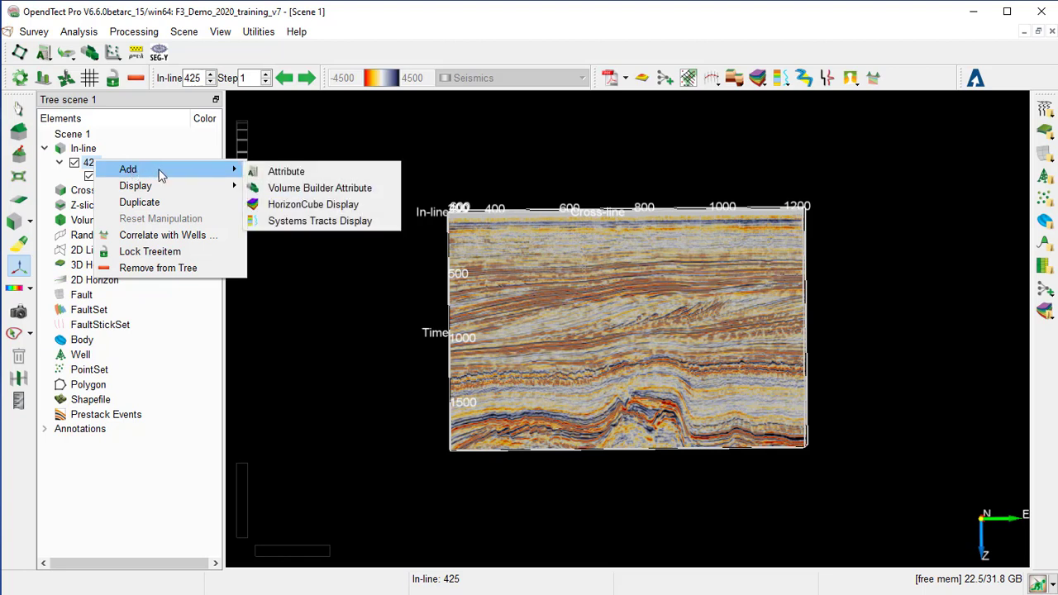
pyautogui.click(306, 172)
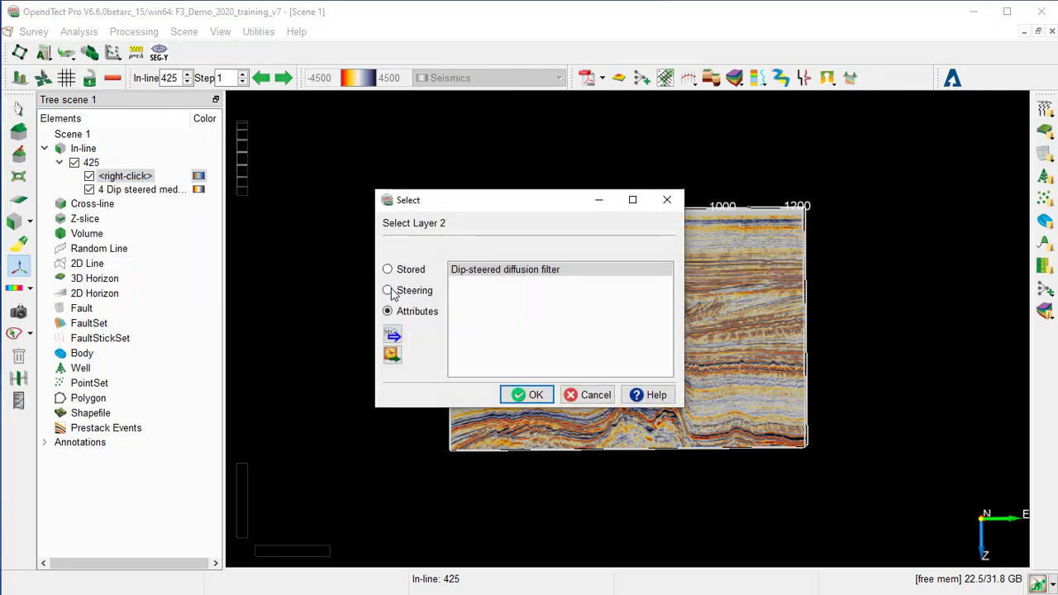
pyautogui.click(388, 292)
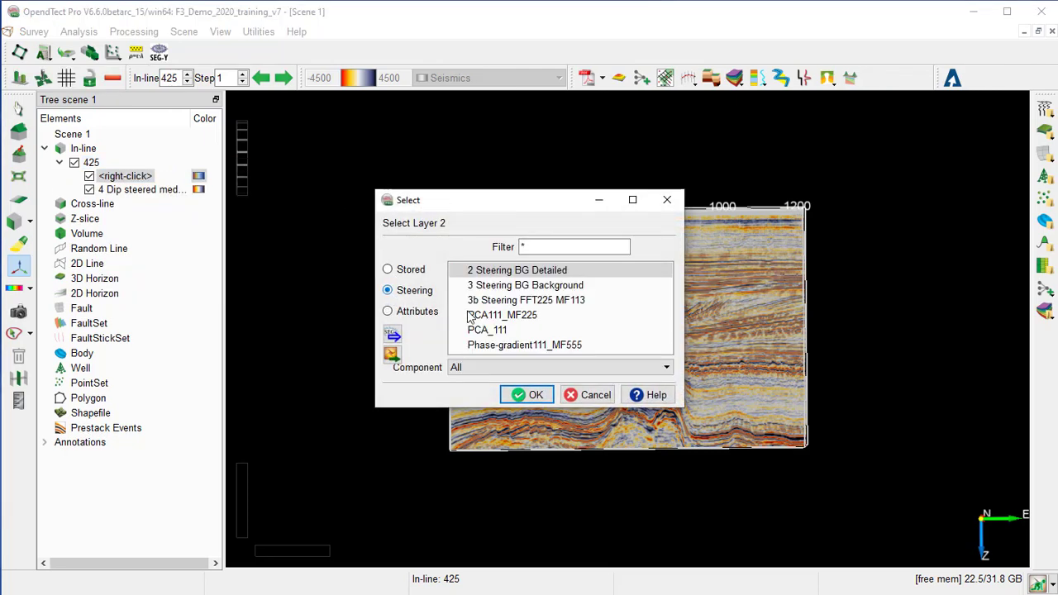
pyautogui.click(526, 321)
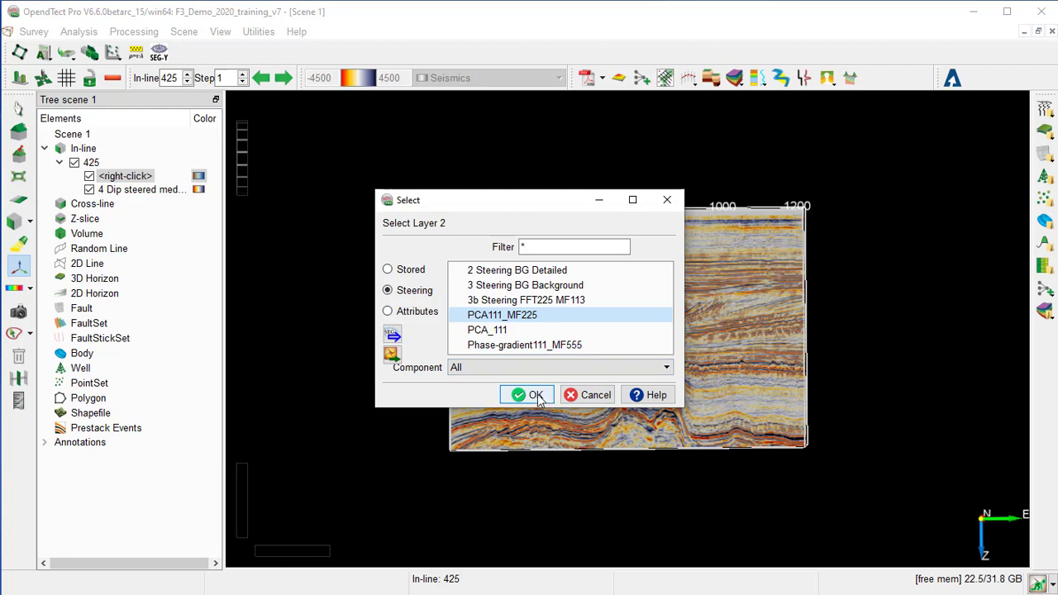
pyautogui.click(510, 368)
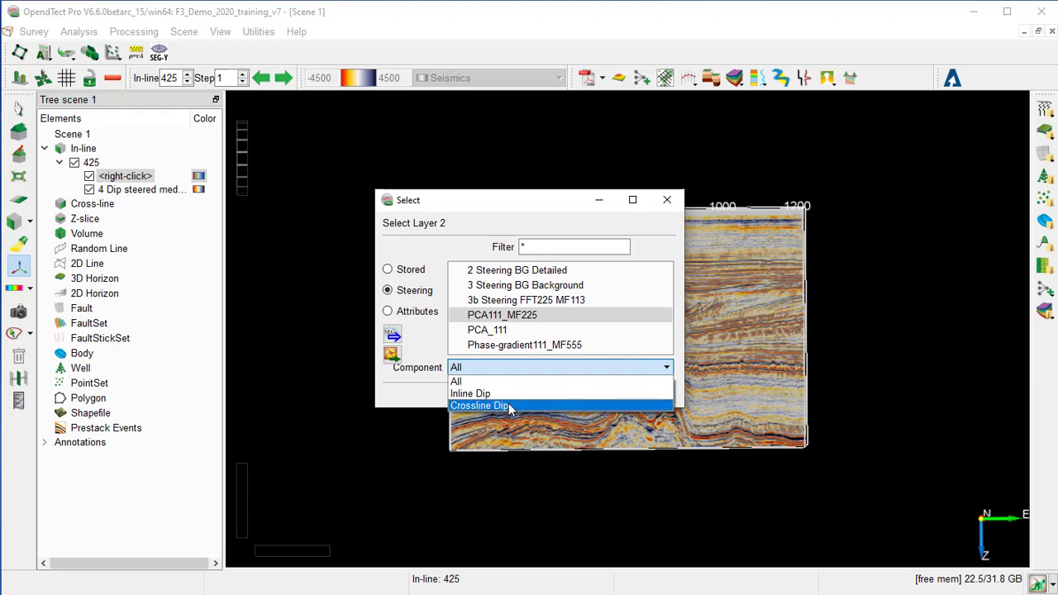
# Step: Display PCA111_MF225 Crossline Dip on inline 425 using the Pastel colour table
pyautogui.click(508, 405)
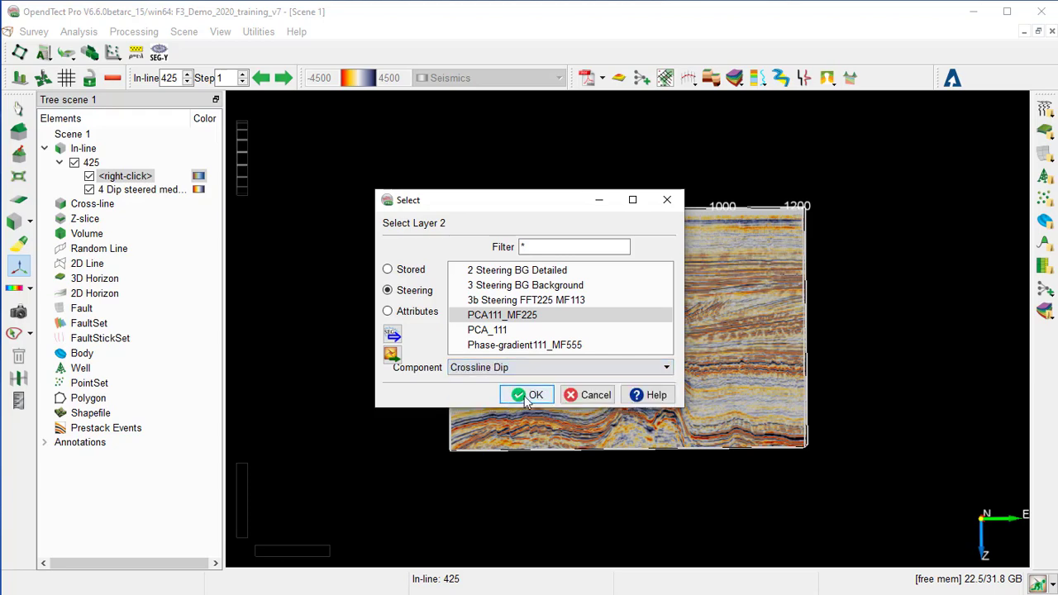
pyautogui.click(536, 395)
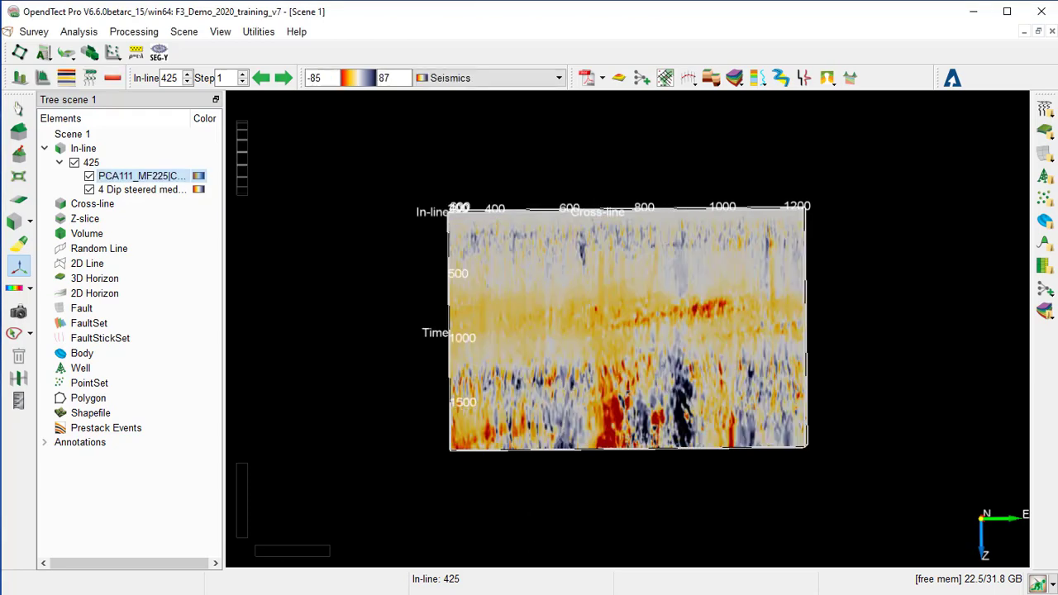
pyautogui.click(477, 78)
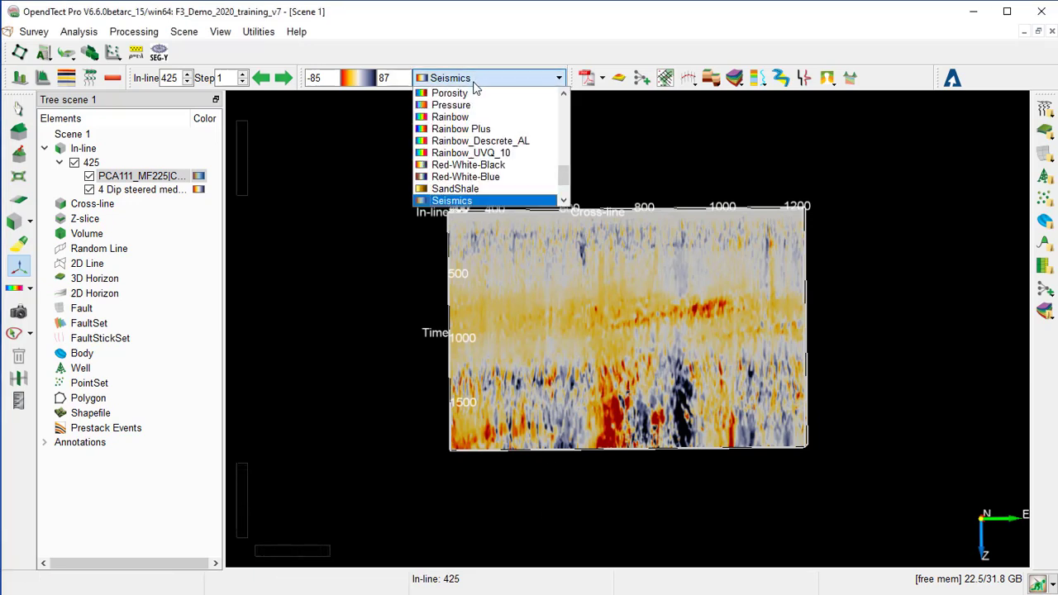
pyautogui.scroll(1, 467, 103)
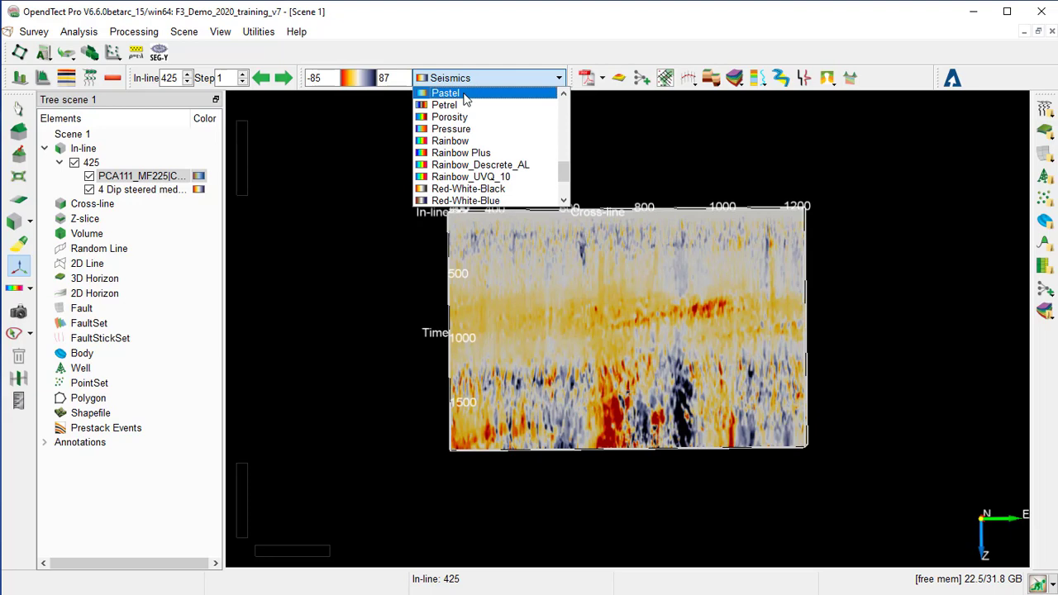
pyautogui.click(465, 94)
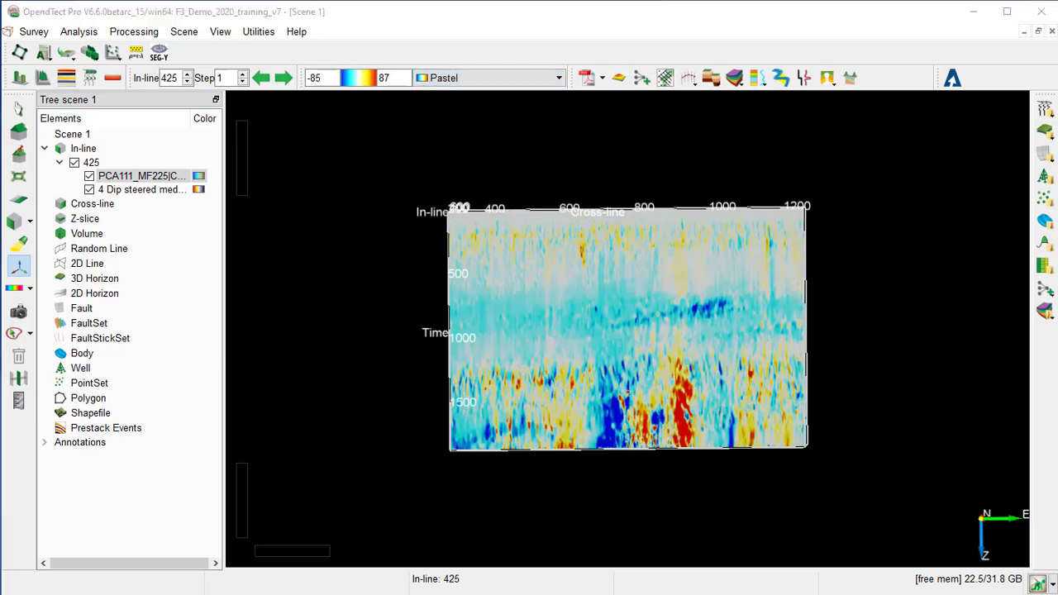
pyautogui.scroll(2, 230, 238)
pyautogui.click(140, 176)
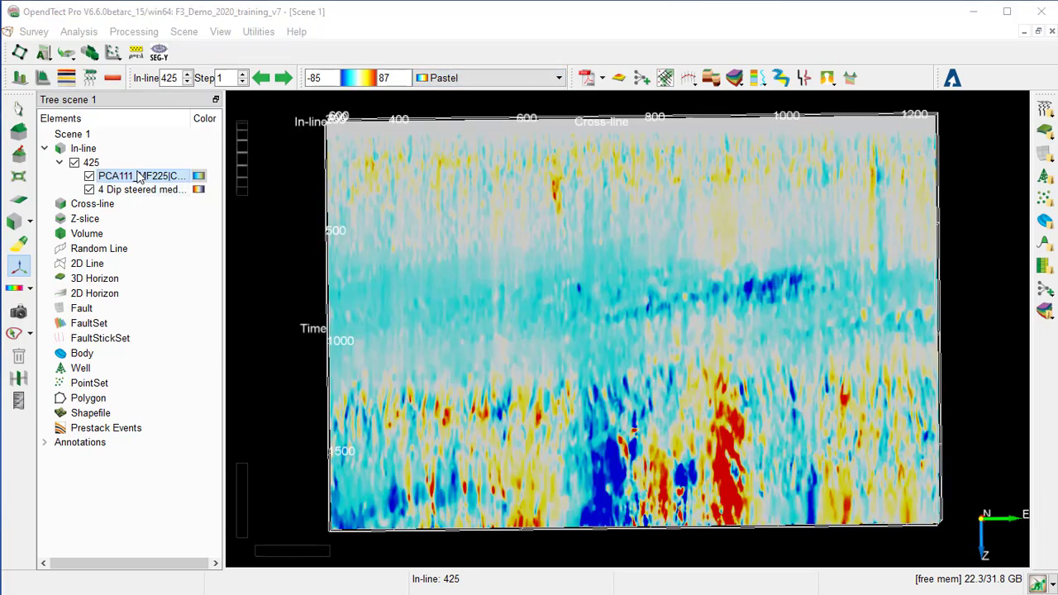
# Step: Set the PCA111_MF225 crossline dip layer's transparency to 50%
pyautogui.rightClick(140, 177)
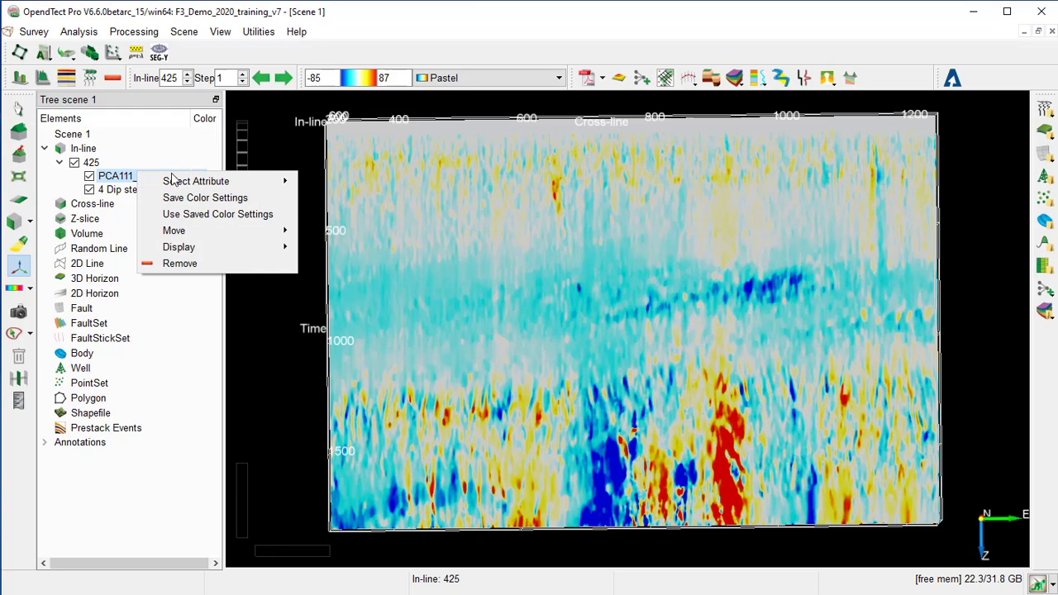
pyautogui.moveTo(198, 238)
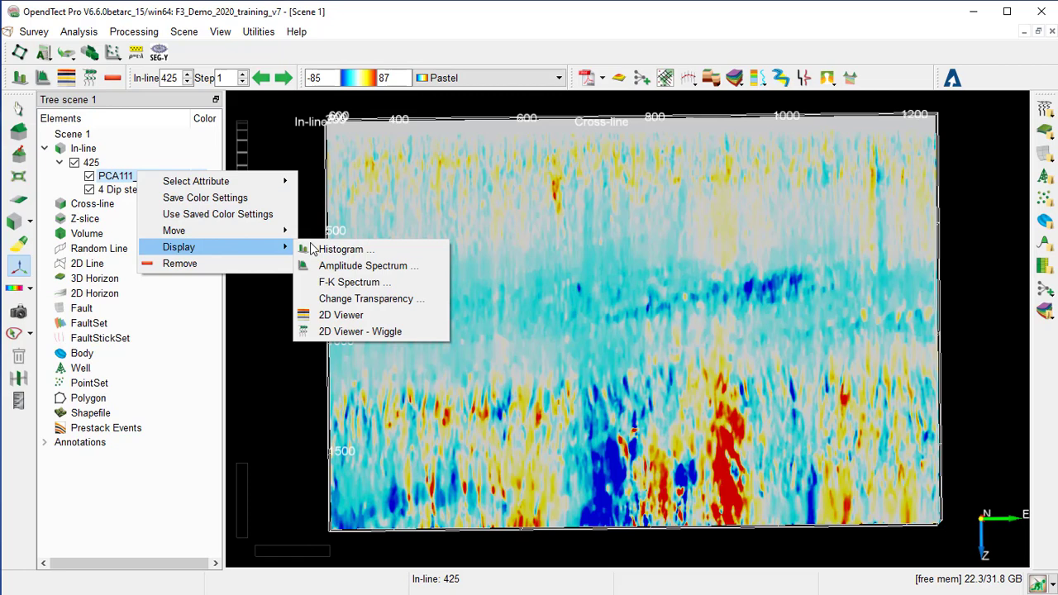
pyautogui.click(355, 302)
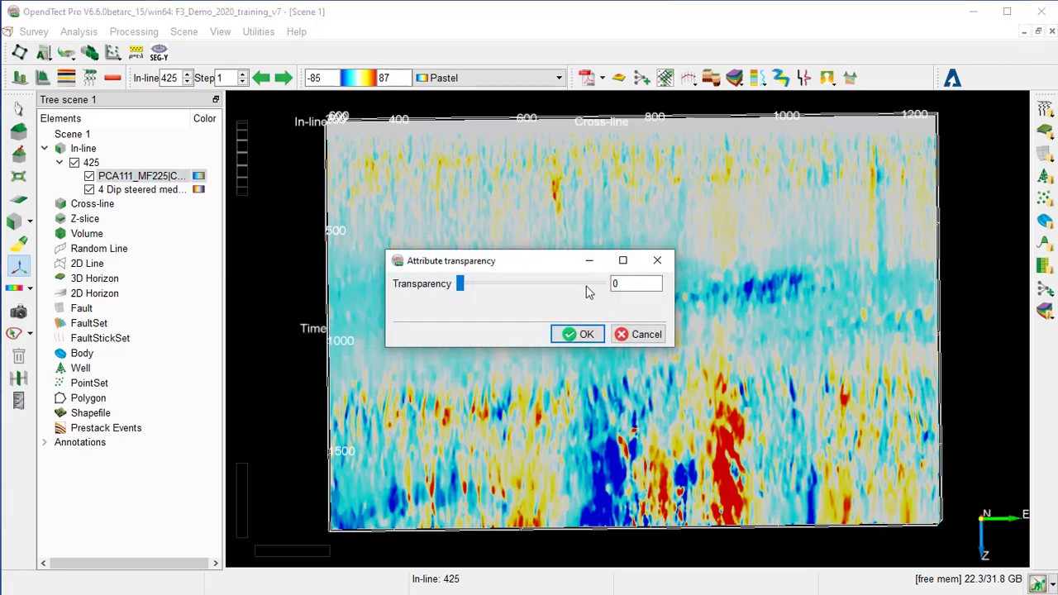
pyautogui.moveTo(615, 283); pyautogui.dragTo(601, 287)
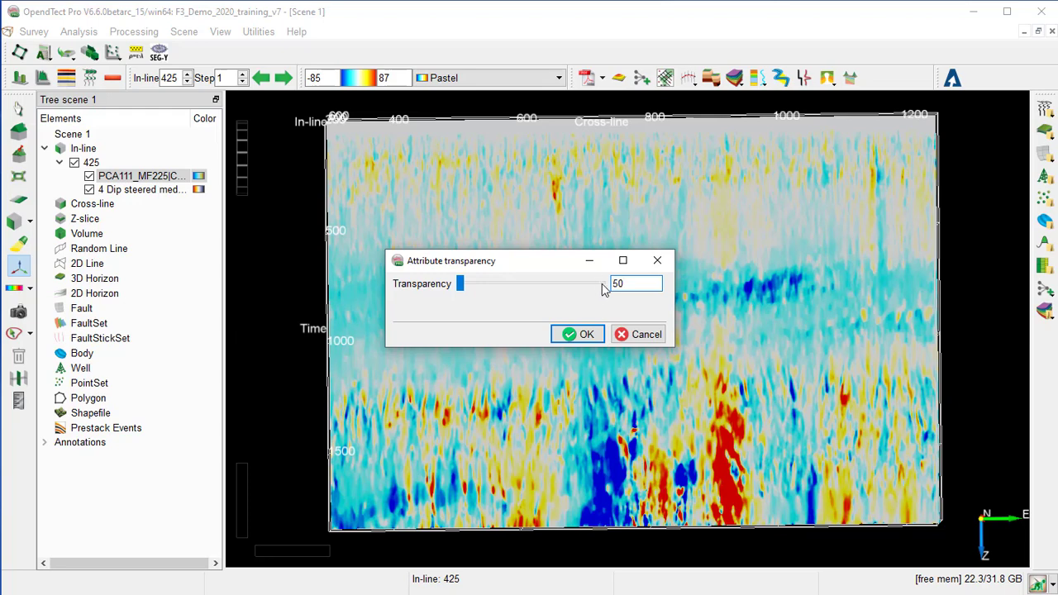
pyautogui.press('Tab')
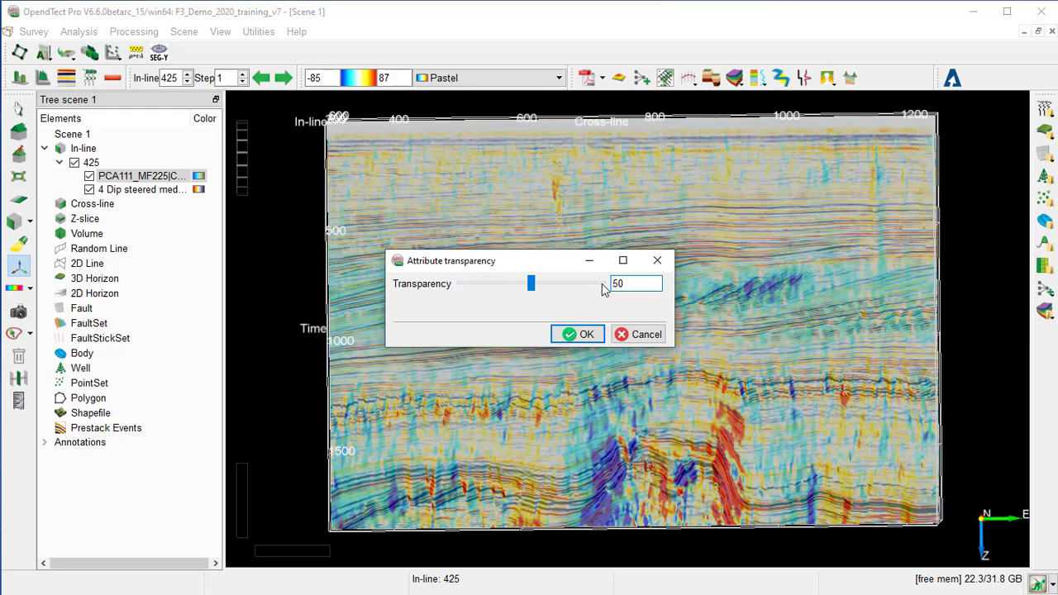
pyautogui.click(577, 334)
pyautogui.scroll(-1, 463, 463)
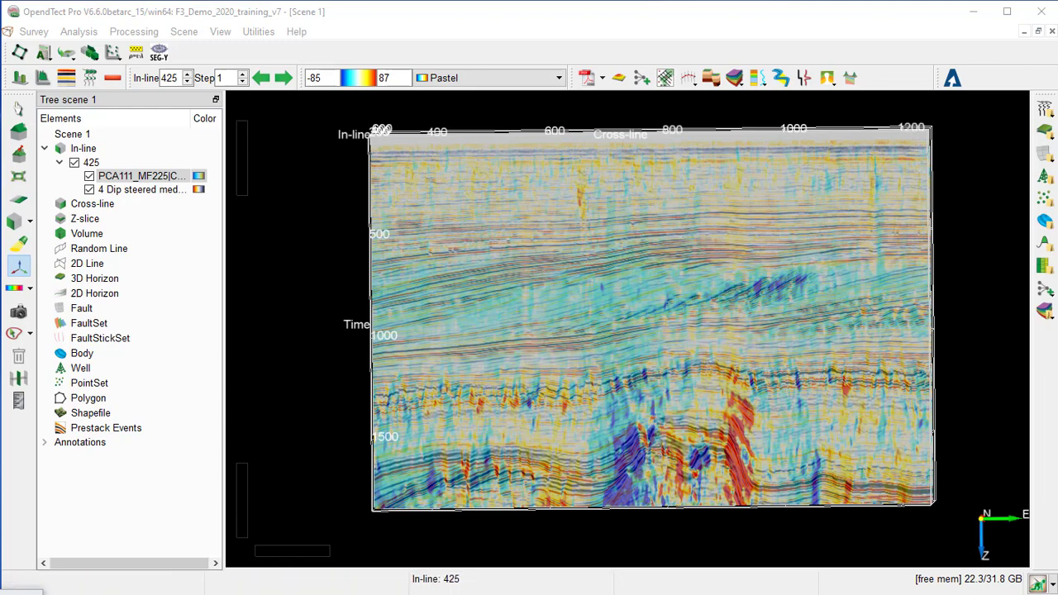
# Step: Bring up the Processing menu to reach the dip-steering filter tools
pyautogui.click(133, 33)
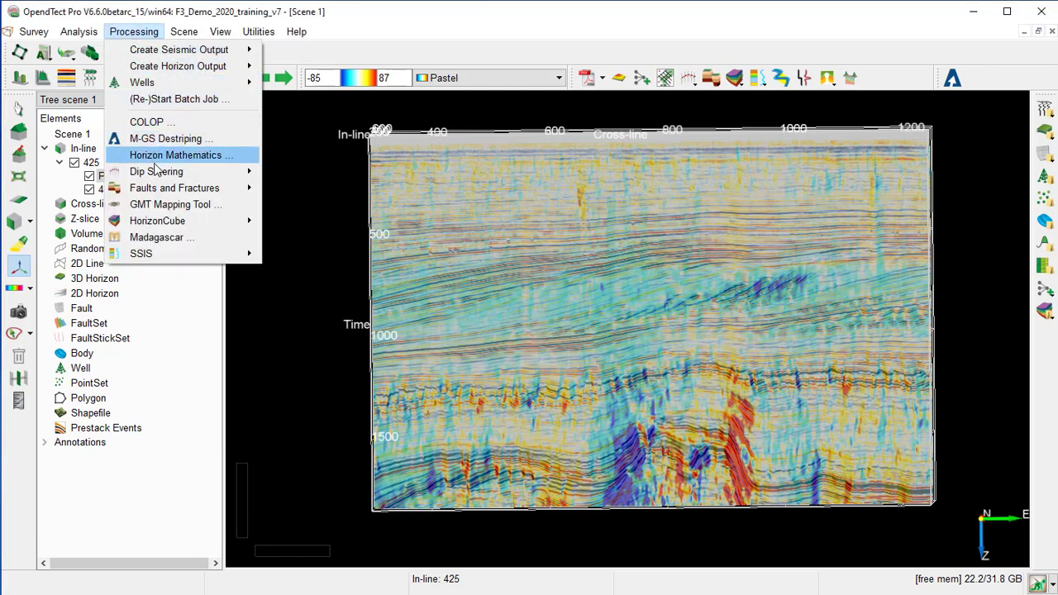
# Step: Set up a 3D steering filter on PCA111_MF225 using the Recursive Gaussian filter
pyautogui.moveTo(163, 178)
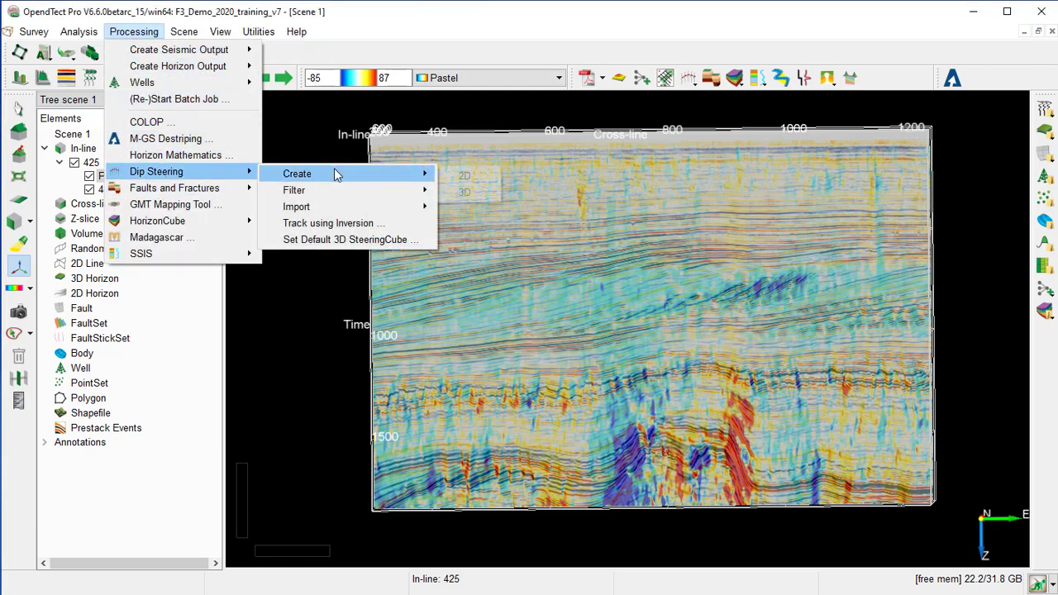
pyautogui.moveTo(330, 210)
pyautogui.moveTo(334, 192)
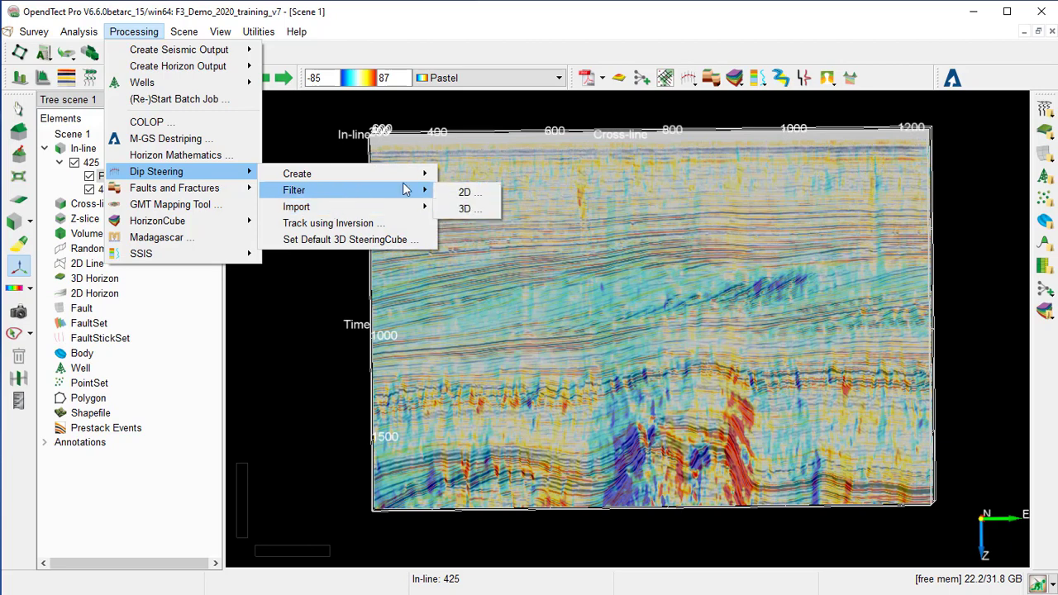
pyautogui.click(467, 209)
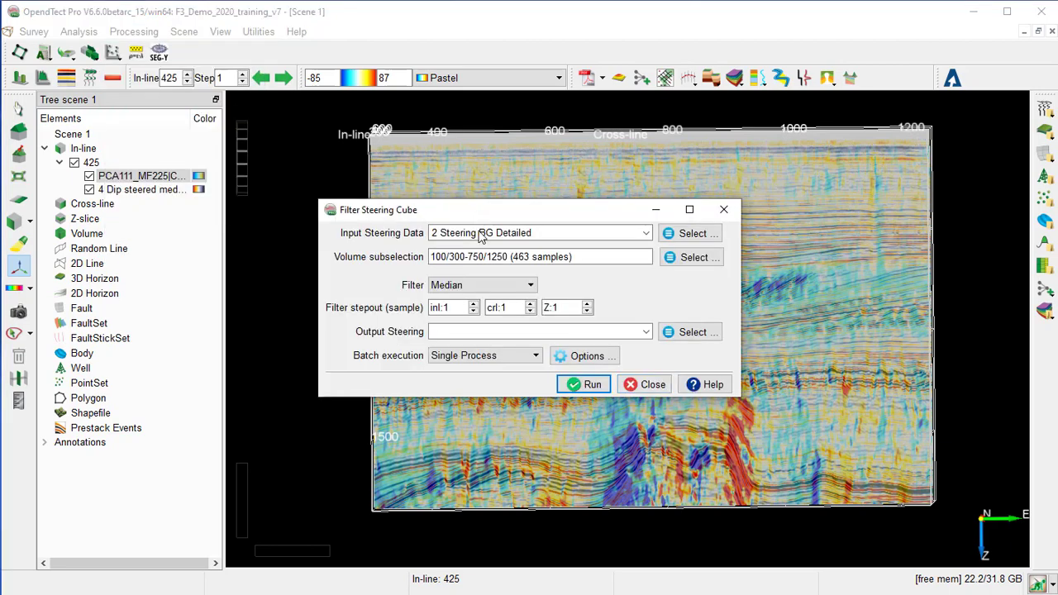
pyautogui.click(645, 234)
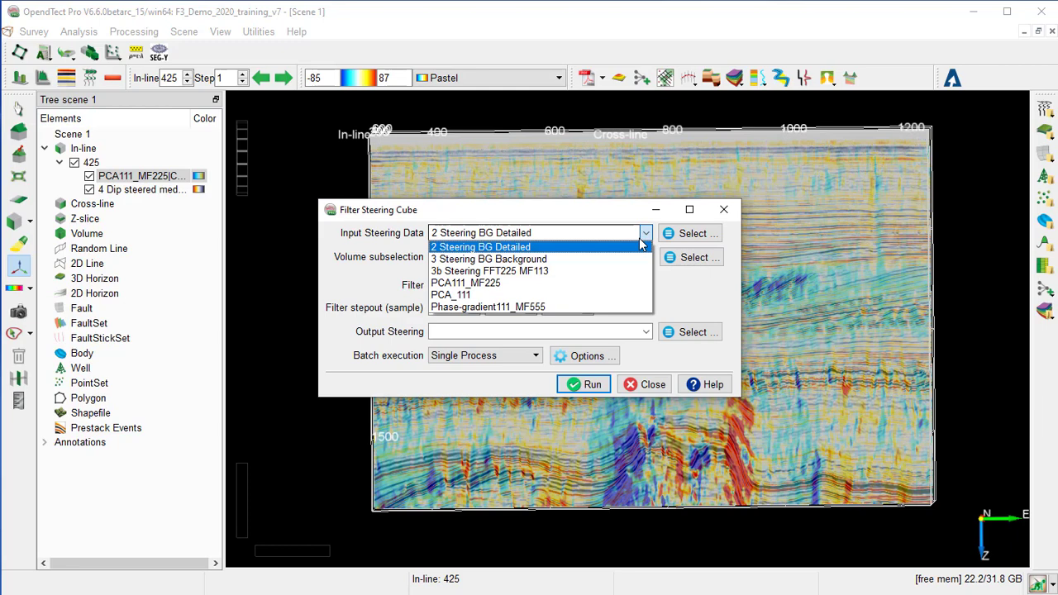
pyautogui.click(593, 290)
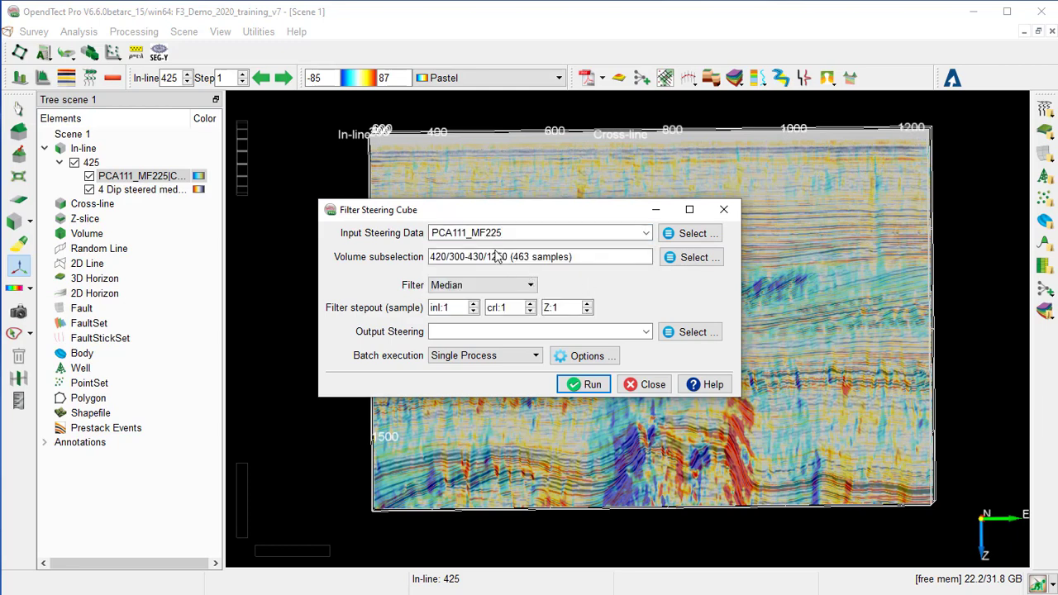
pyautogui.click(478, 287)
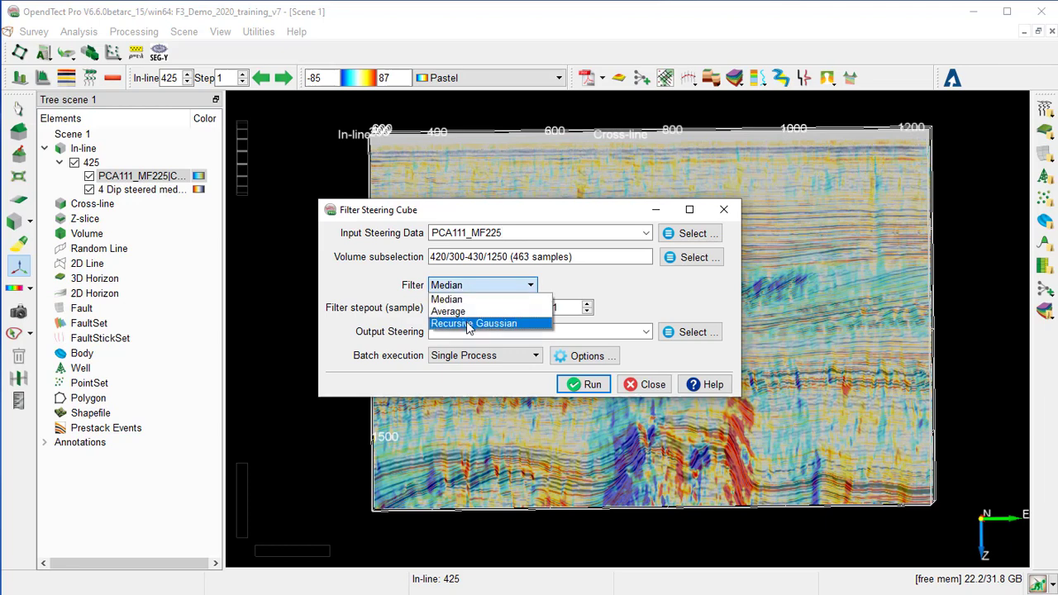
pyautogui.click(469, 324)
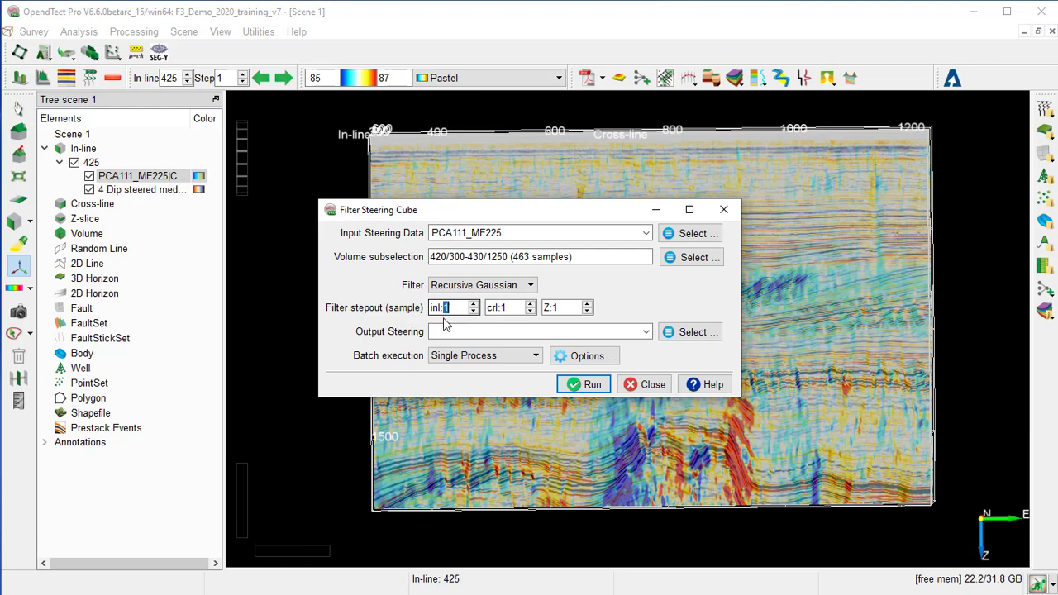
# Step: Use stepout inline 5, crossline 5, Z 2, then compute PCA111_MF225_GF552
pyautogui.write('5')
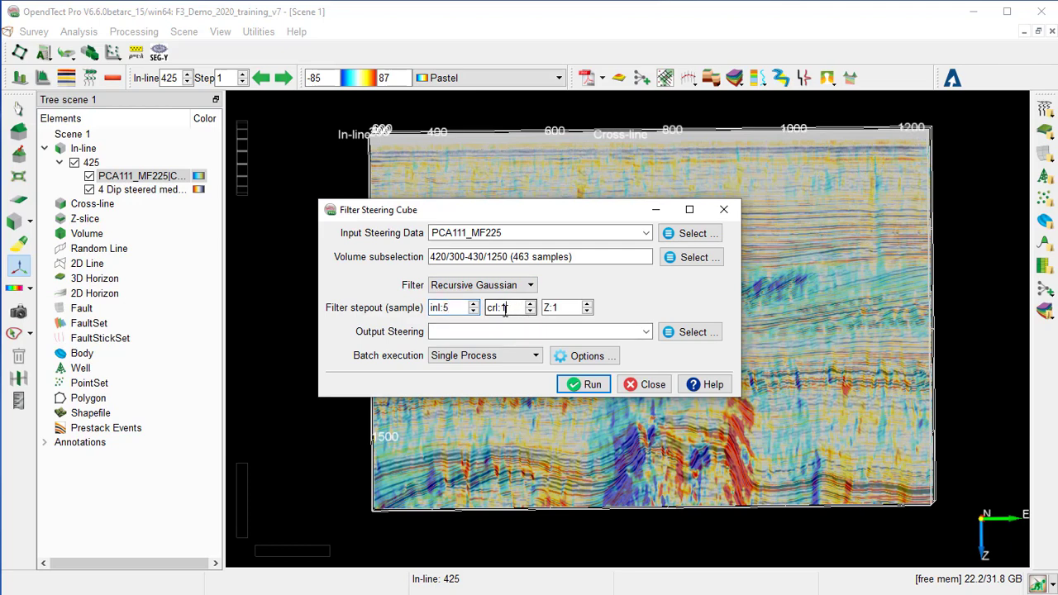
pyautogui.write('5')
pyautogui.click(571, 310)
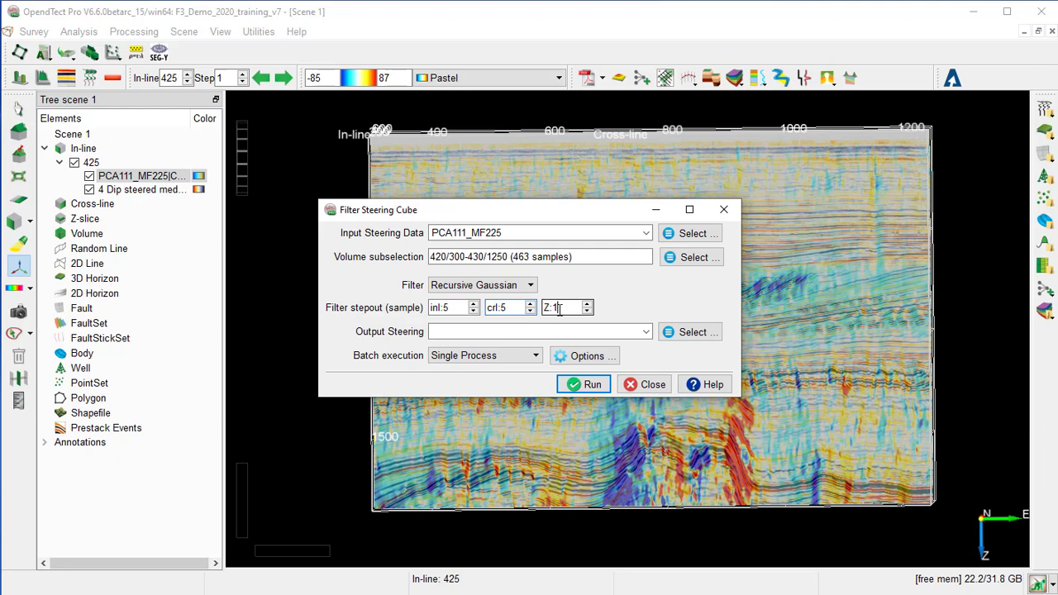
pyautogui.write('2')
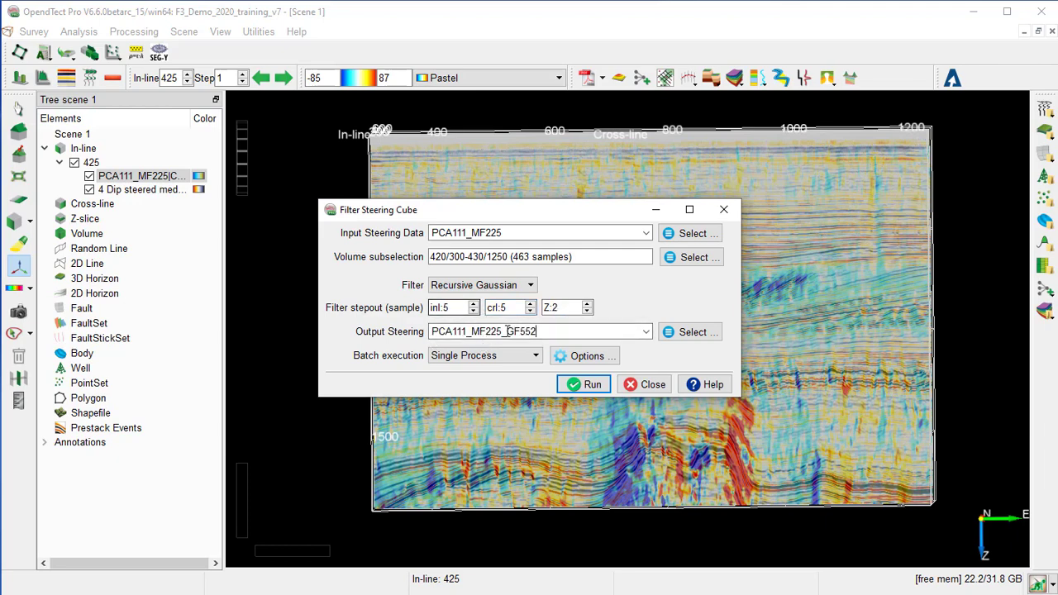
pyautogui.click(593, 386)
pyautogui.click(650, 384)
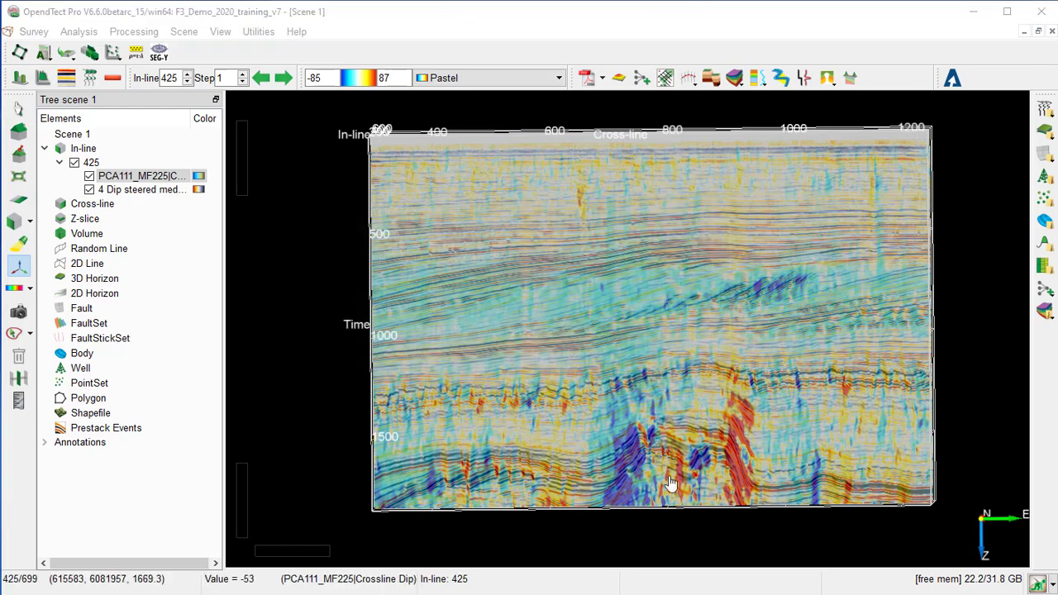